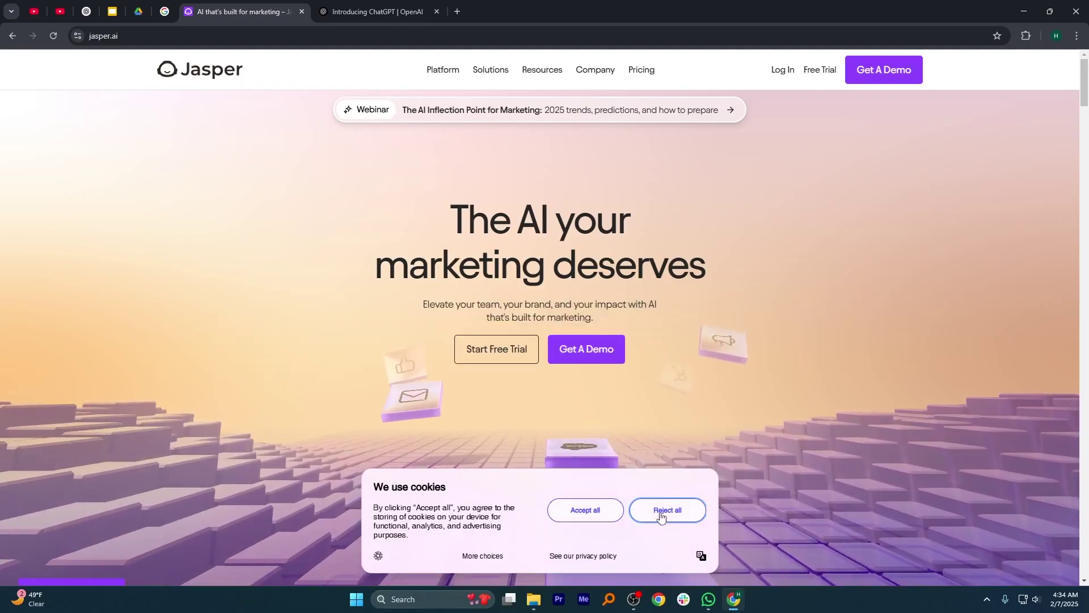
# - Dismiss the cookie notice and generate clever-toned SpaceX product descriptions in Jasper
pyautogui.click(583, 511)
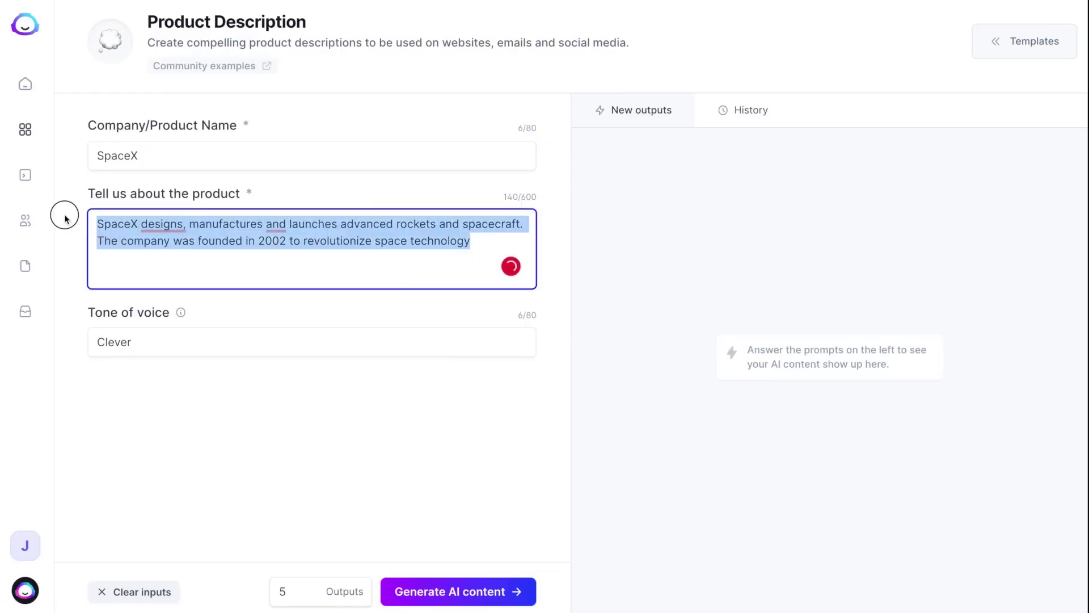
pyautogui.click(451, 601)
pyautogui.scroll(-4, 862, 219)
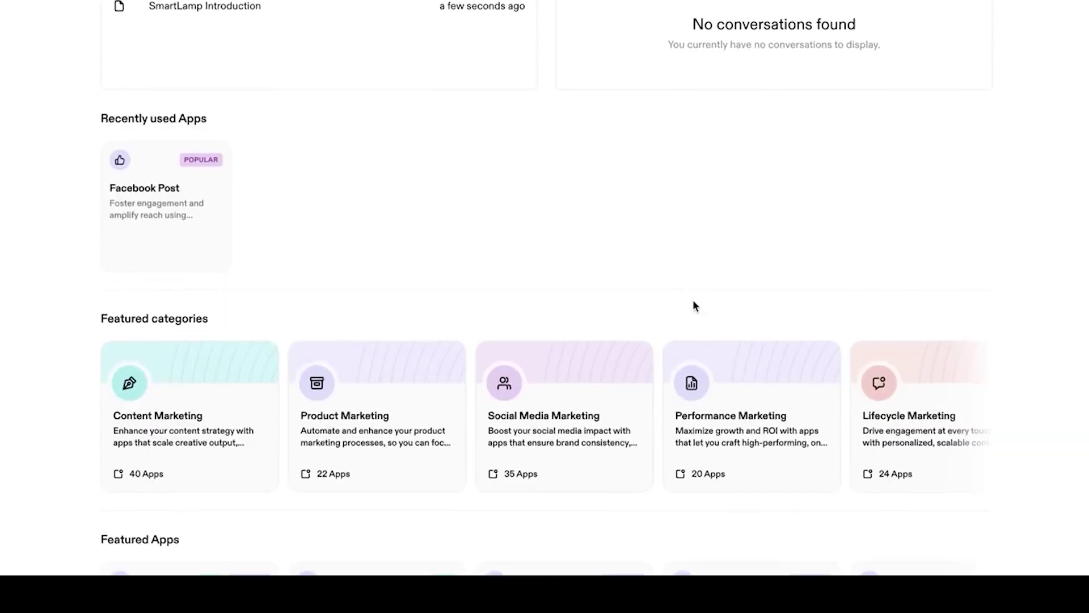
pyautogui.scroll(-2, 693, 302)
pyautogui.scroll(-1, 548, 354)
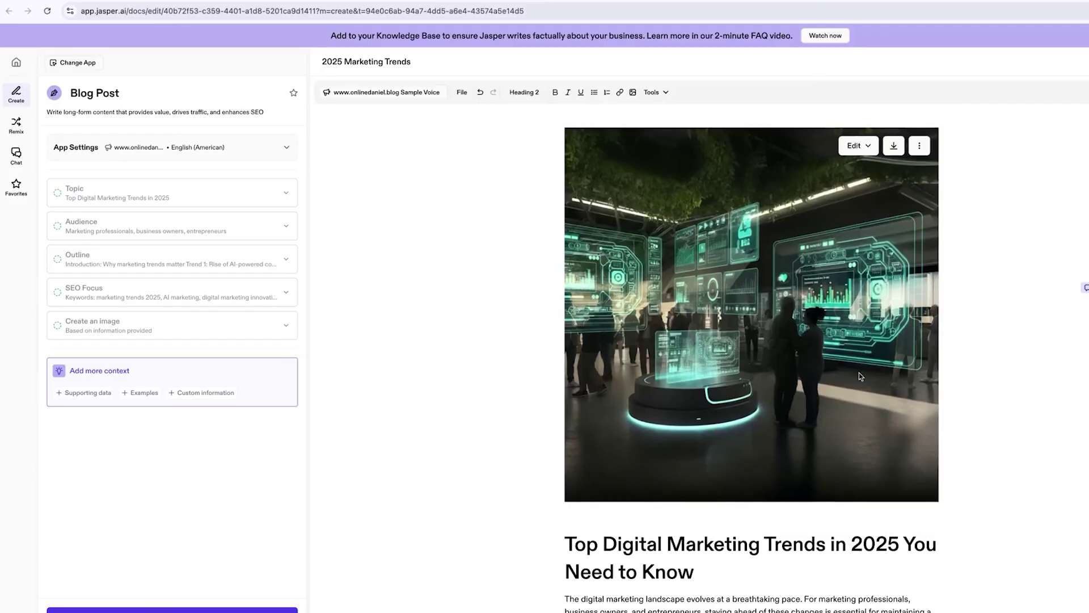
pyautogui.scroll(-4, 709, 388)
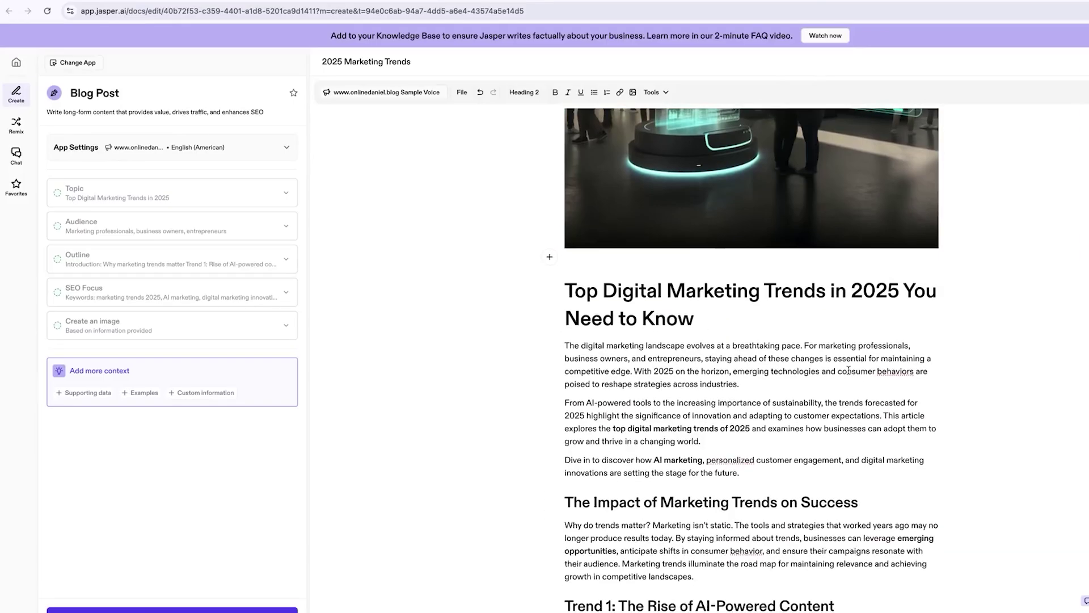
pyautogui.scroll(-1, 708, 389)
pyautogui.scroll(-3, 708, 389)
pyautogui.scroll(-2, 583, 331)
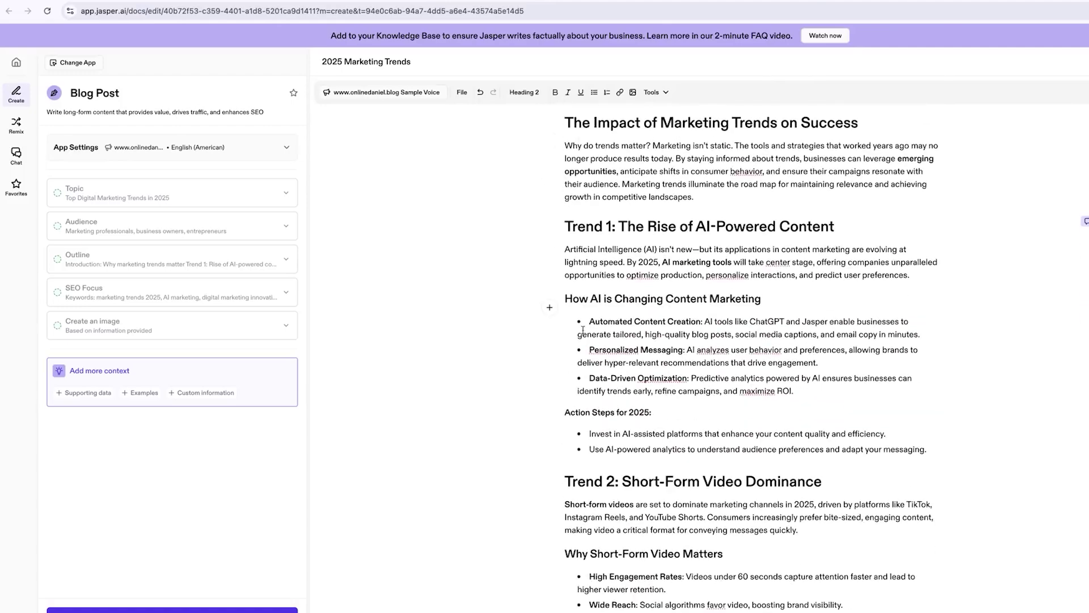
pyautogui.scroll(-1, 648, 398)
pyautogui.scroll(-2, 651, 366)
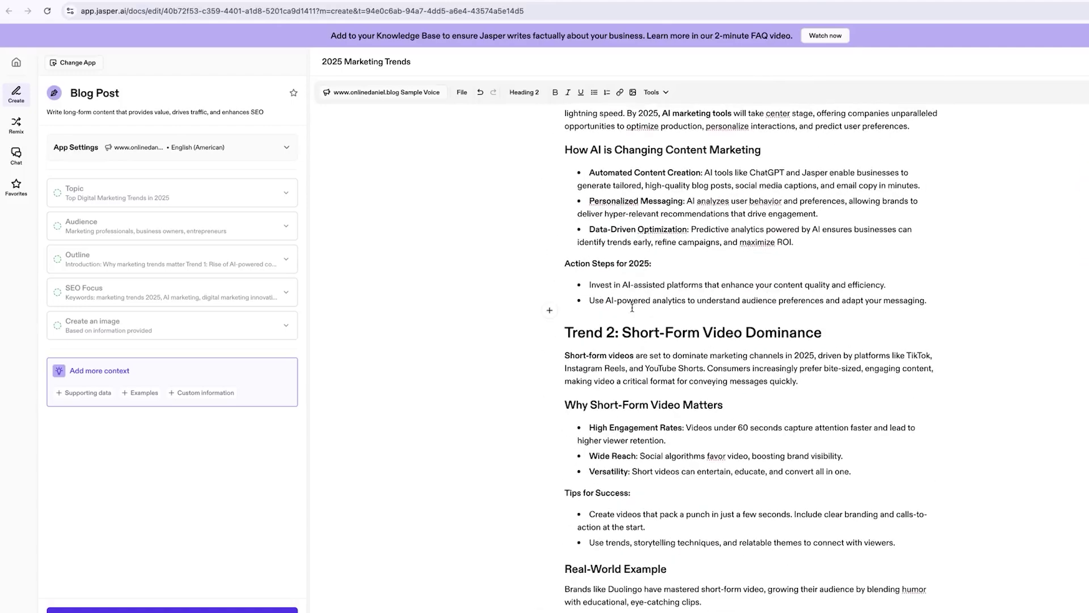
pyautogui.scroll(-2, 655, 324)
pyautogui.scroll(-4, 663, 218)
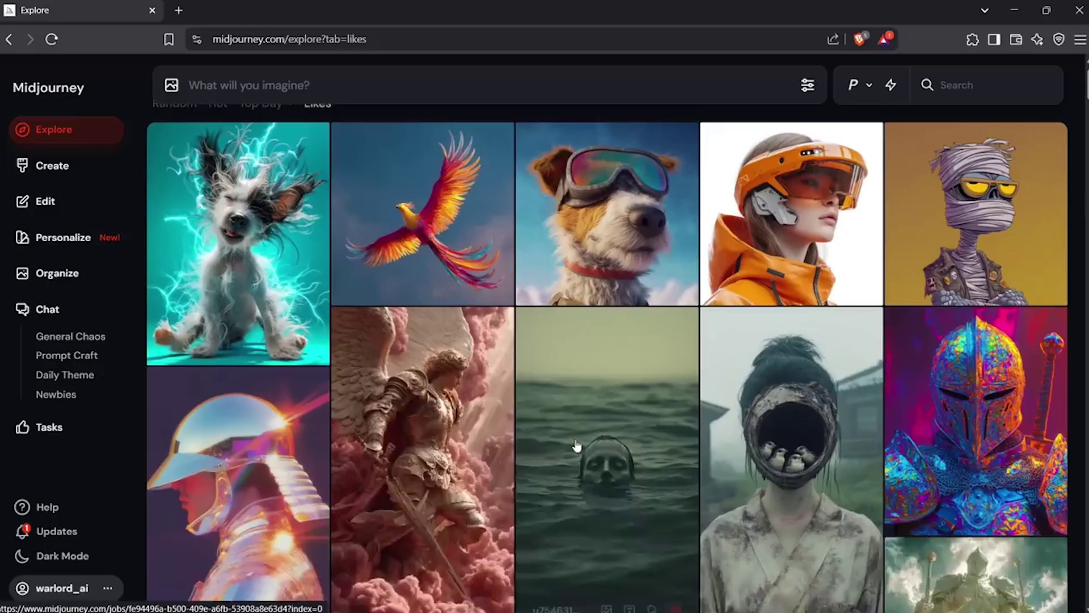
pyautogui.scroll(1, 575, 447)
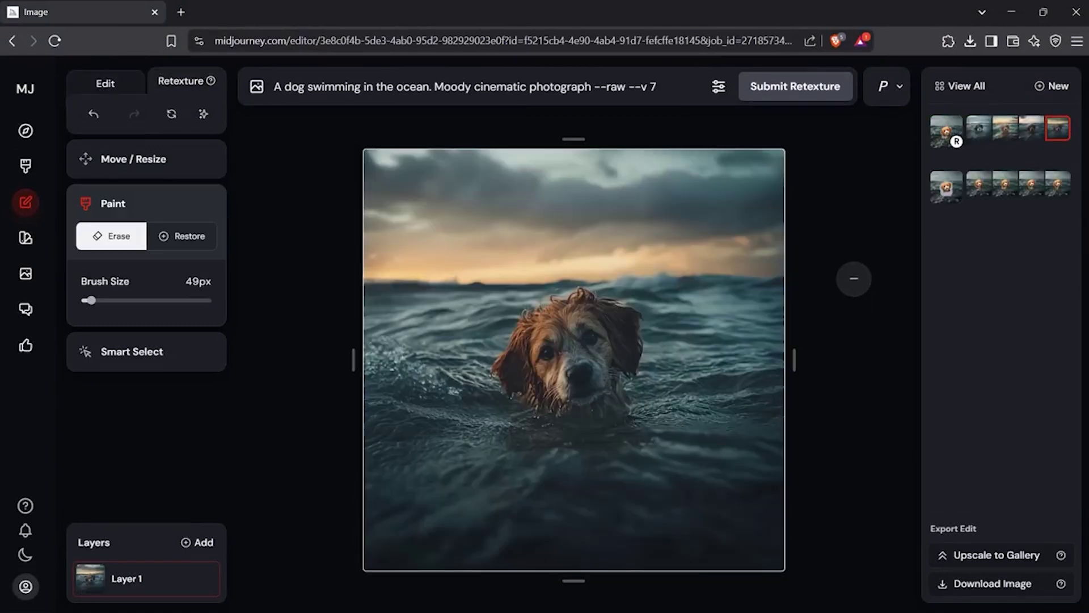
# - Compare the moody and sunset swimming-dog variations, then start a ranked personalization profile
pyautogui.press('Left')
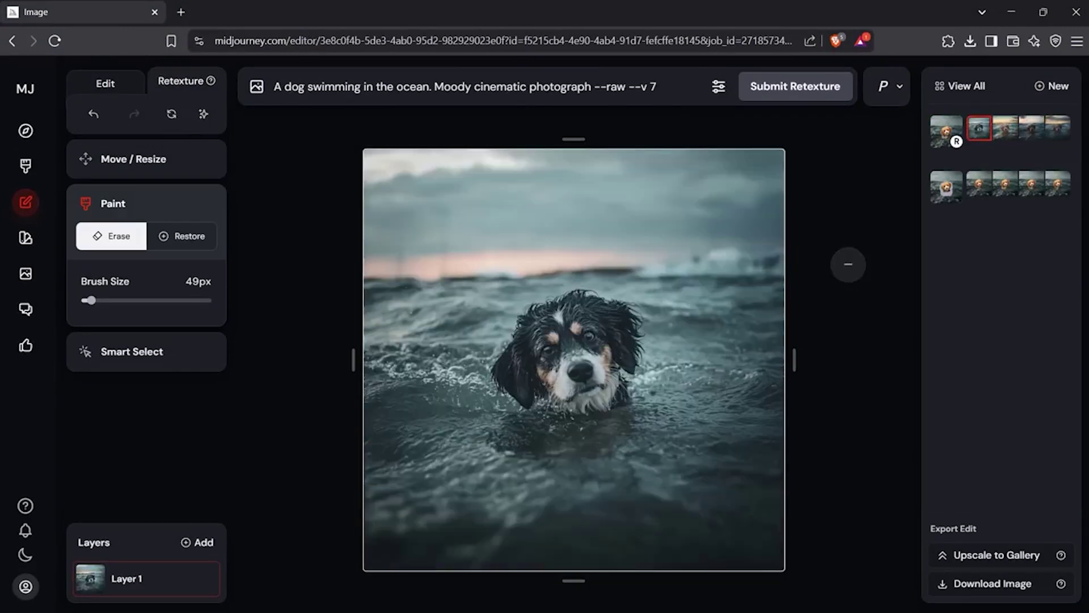
pyautogui.press('Right')
pyautogui.press('Right')
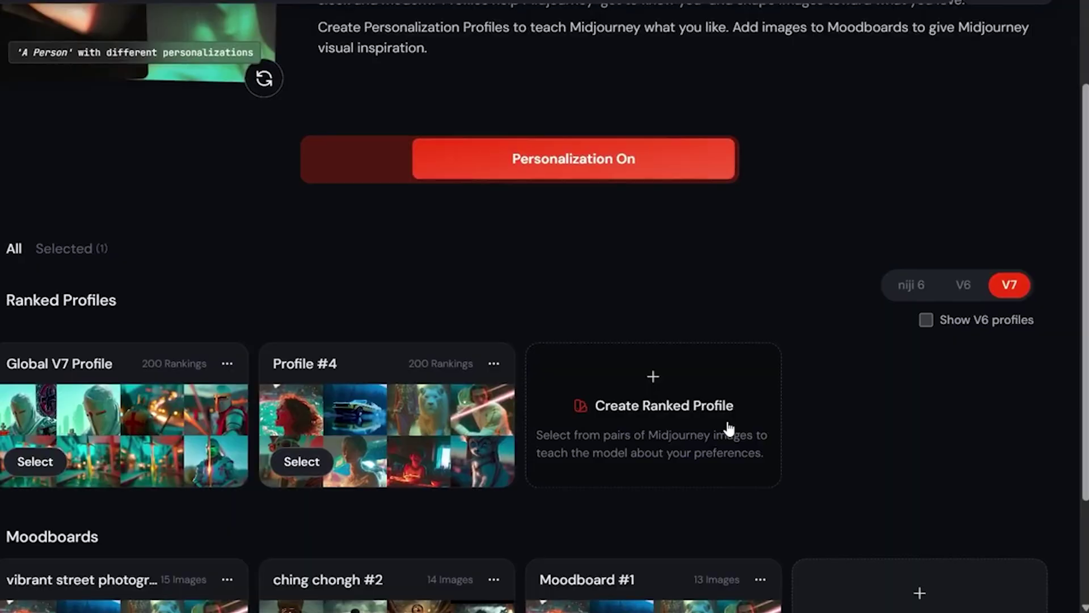
pyautogui.click(728, 428)
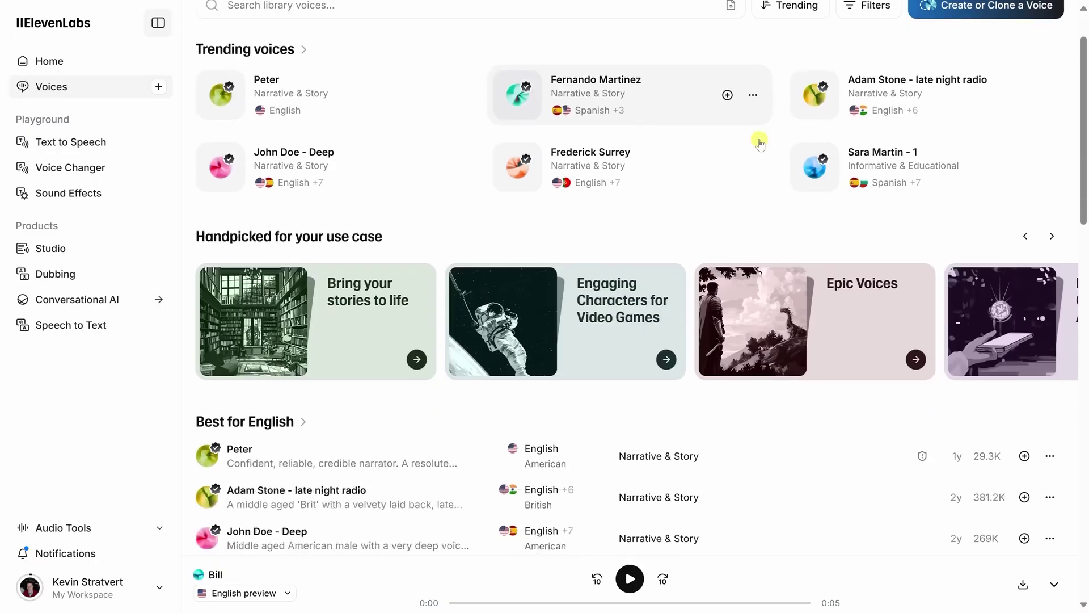
pyautogui.scroll(-2, 760, 144)
pyautogui.scroll(-1, 809, 149)
pyautogui.scroll(-1, 864, 154)
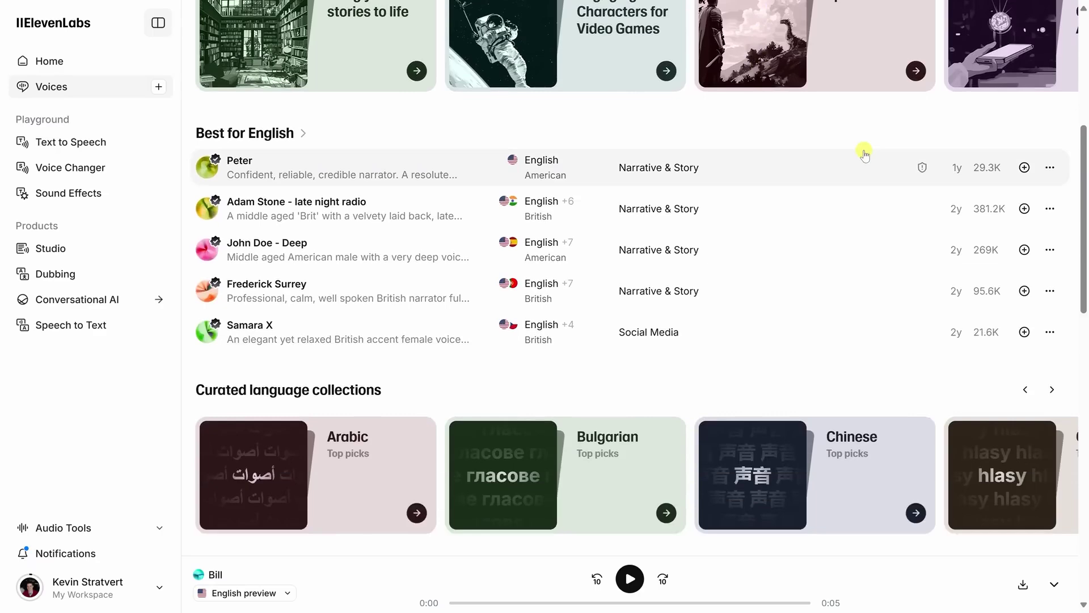
pyautogui.scroll(-2, 865, 154)
pyautogui.scroll(-1, 865, 153)
pyautogui.scroll(-1, 865, 154)
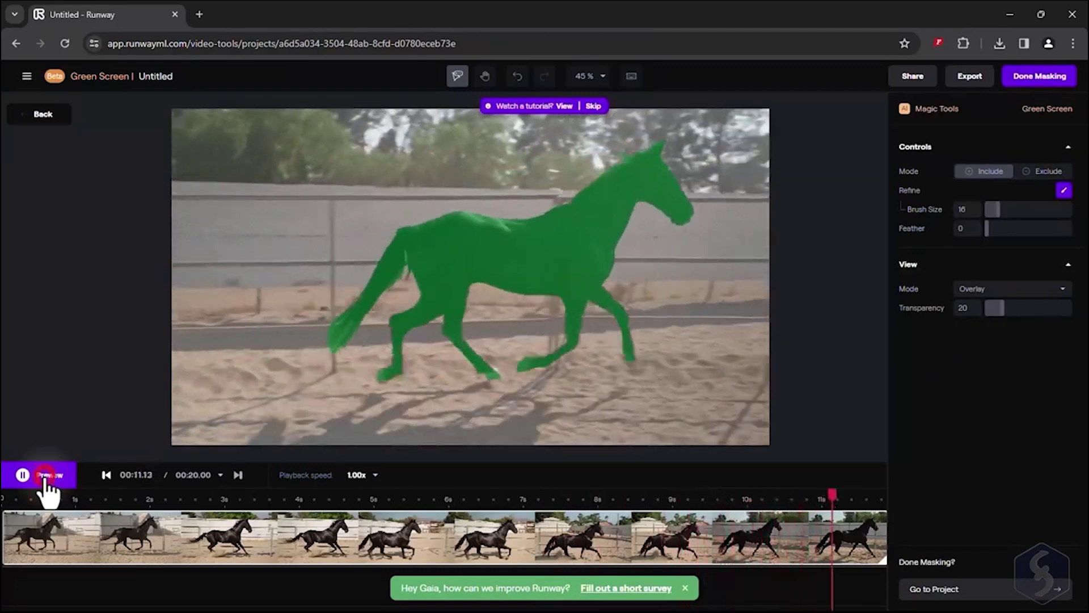
# - Stop the mask preview, play the horse composite, and inpaint a medieval tower over the pagoda
pyautogui.click(47, 479)
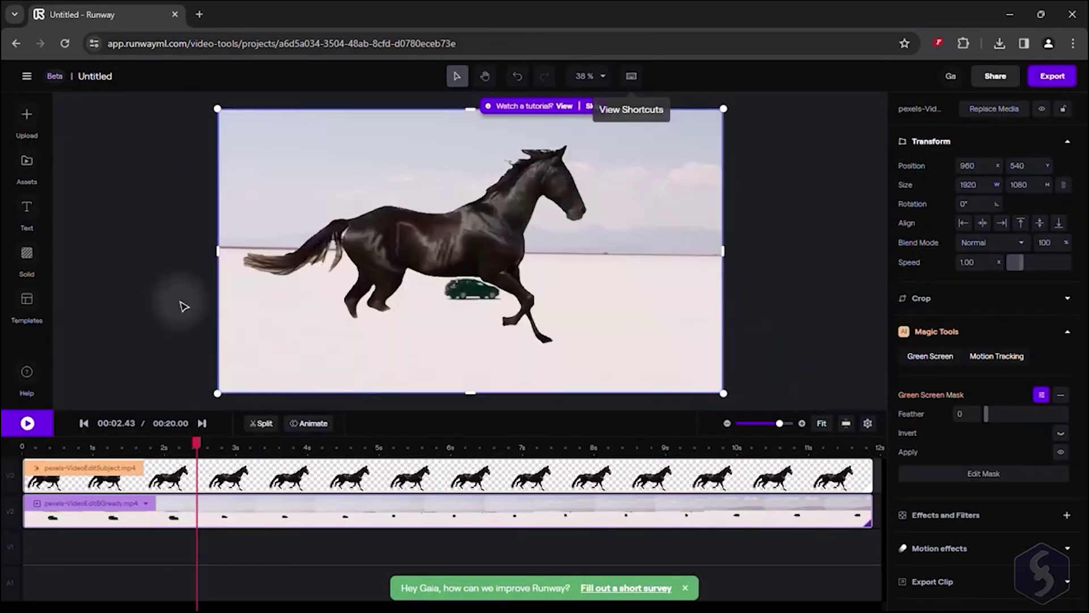
pyautogui.click(28, 430)
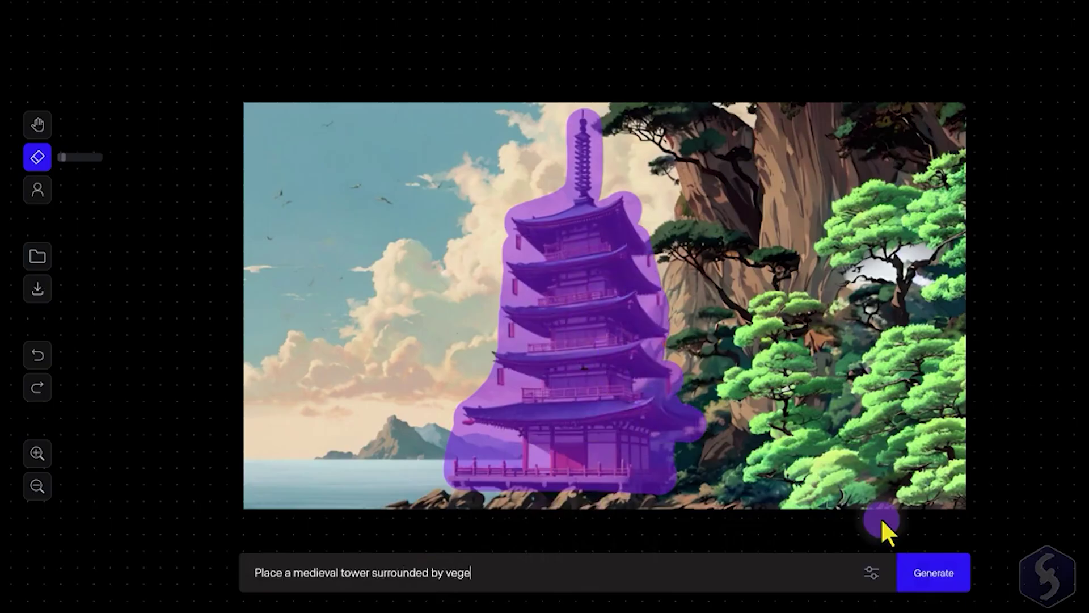
pyautogui.write('tion.')
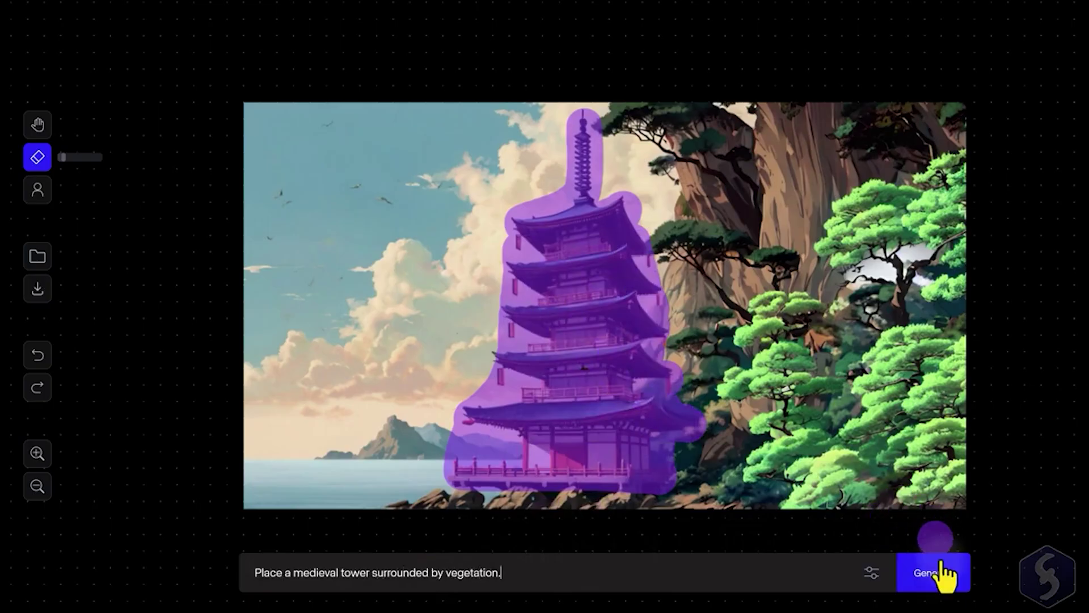
pyautogui.click(945, 576)
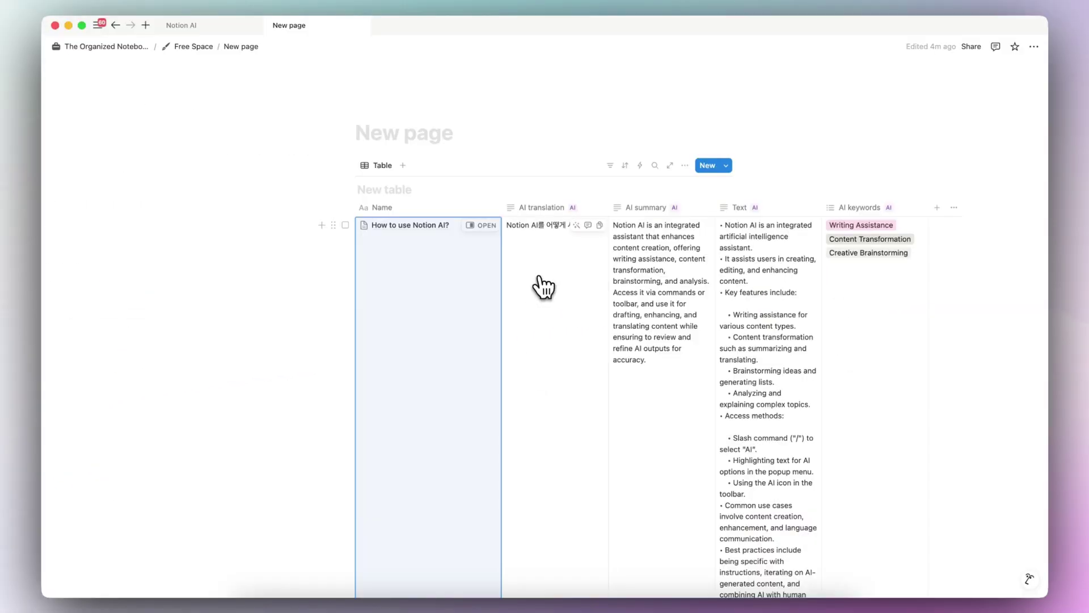
# - Open the 'How to use Notion AI?' entry and insert an AI block into it
pyautogui.click(482, 227)
pyautogui.scroll(-5, 630, 387)
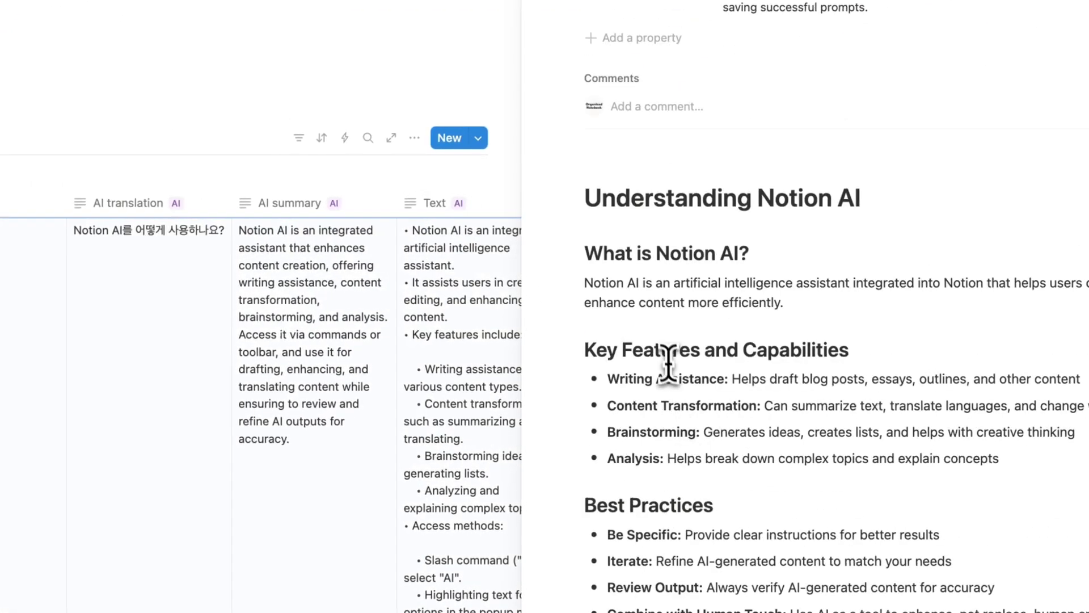
pyautogui.scroll(1, 595, 184)
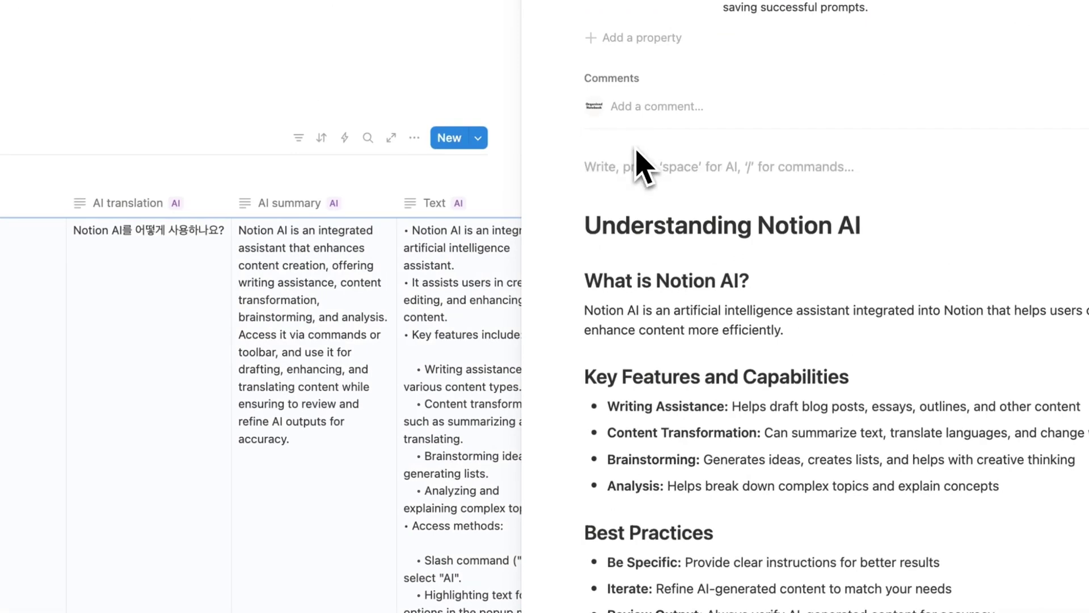
pyautogui.write('/ai')
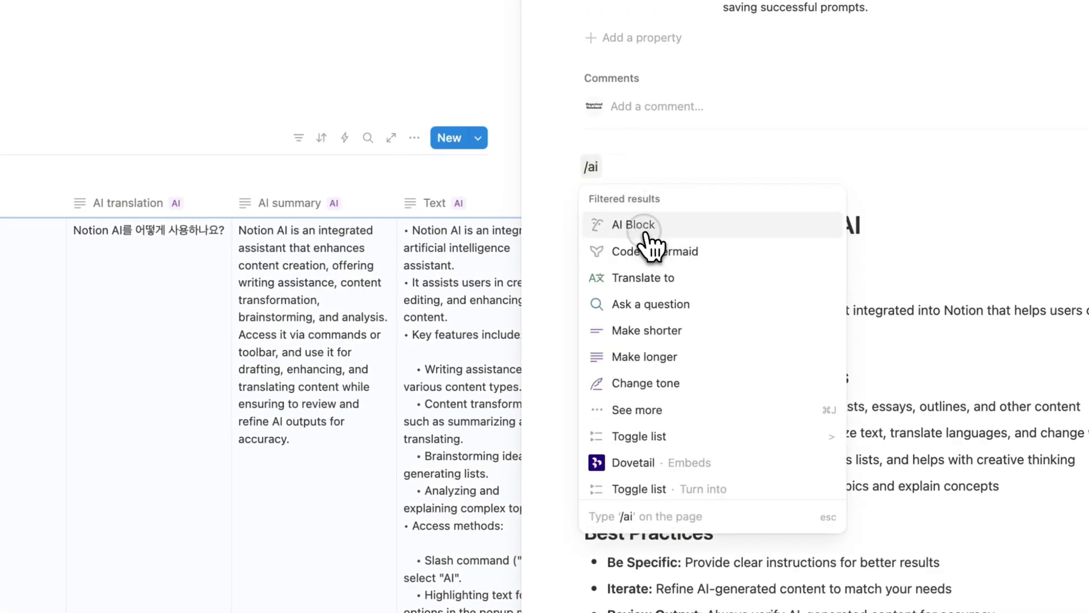
pyautogui.click(650, 234)
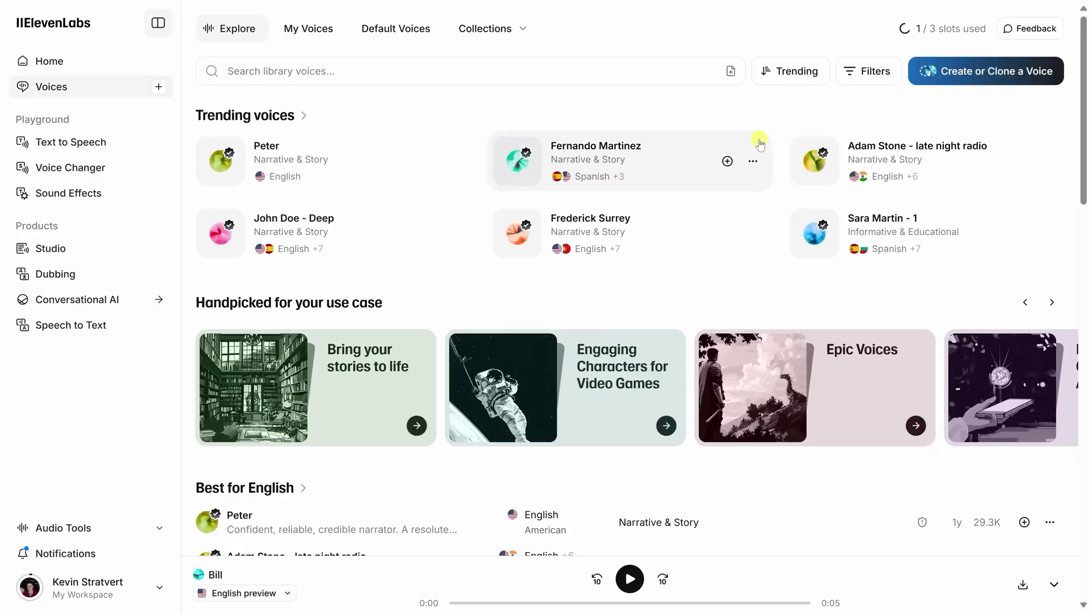
pyautogui.scroll(-2, 772, 140)
pyautogui.scroll(-2, 772, 141)
pyautogui.scroll(-1, 772, 141)
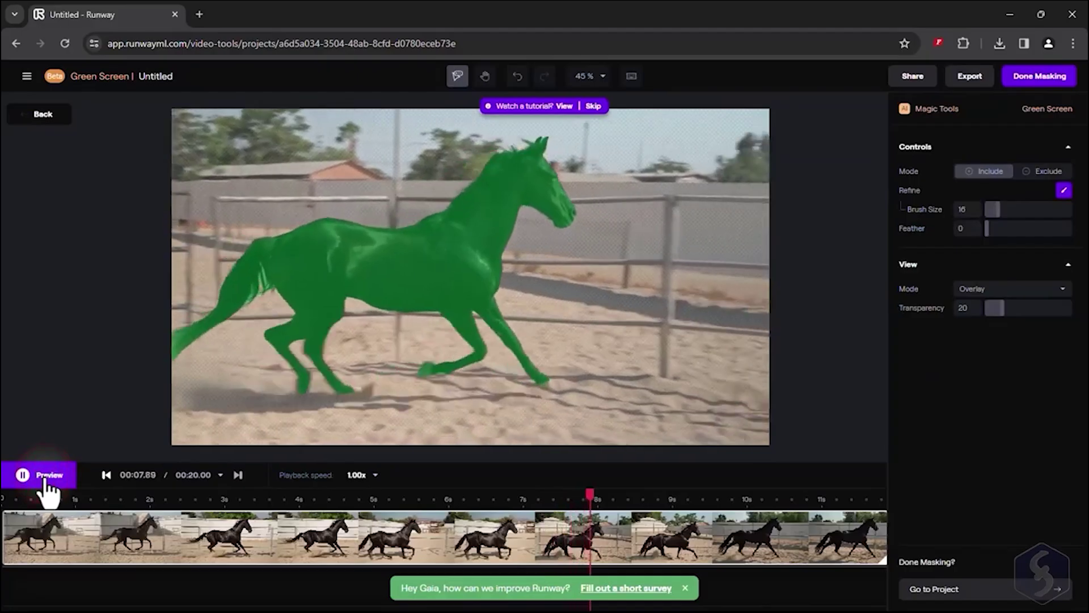